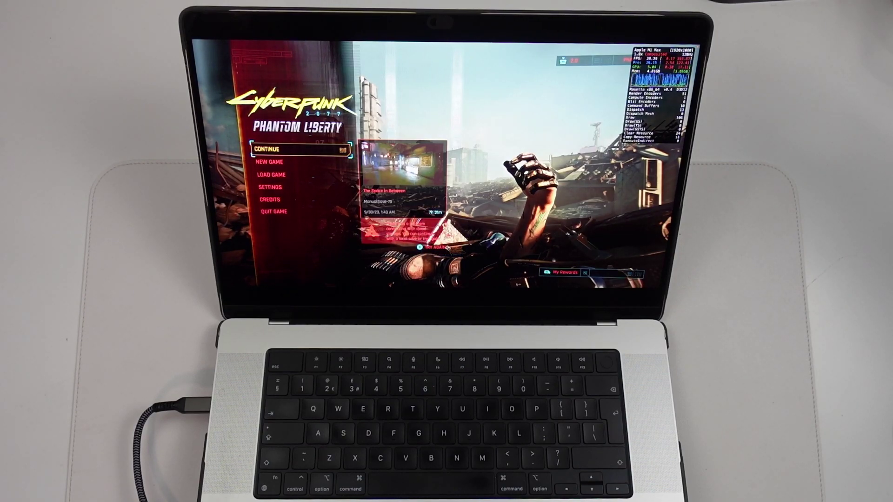
{"action": "key", "text": "Down"}
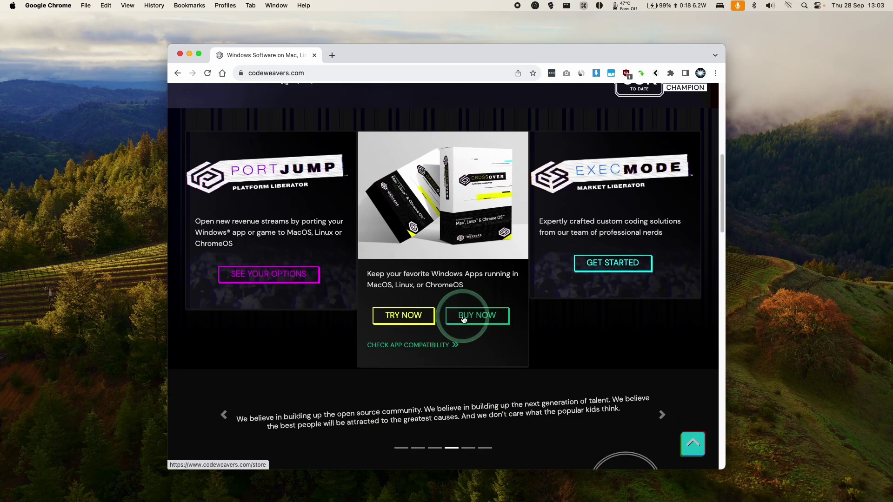
Step: Open the CrossOver purchase page on the CodeWeavers site and look over the CrossOver + plan
{"action": "left_click", "coordinate": [380, 270]}
{"action": "left_click", "coordinate": [425, 282]}
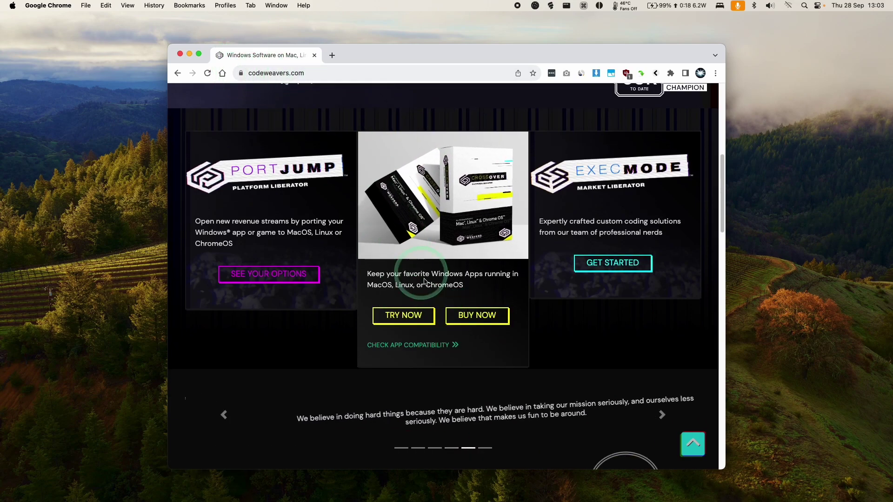
{"action": "left_click", "coordinate": [472, 317]}
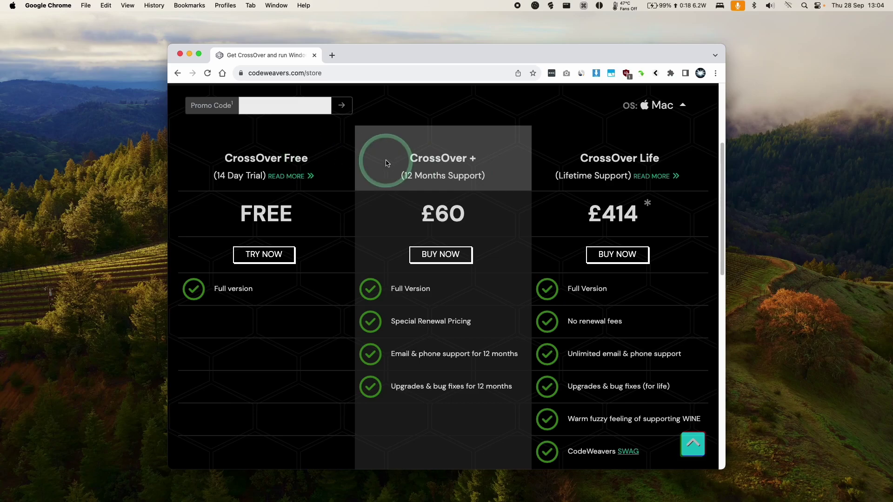
{"action": "mouse_move", "coordinate": [390, 160]}
{"action": "left_mouse_down"}
{"action": "mouse_move", "coordinate": [516, 178]}
{"action": "mouse_move", "coordinate": [389, 154]}
{"action": "left_mouse_up"}
{"action": "left_click", "coordinate": [509, 175]}
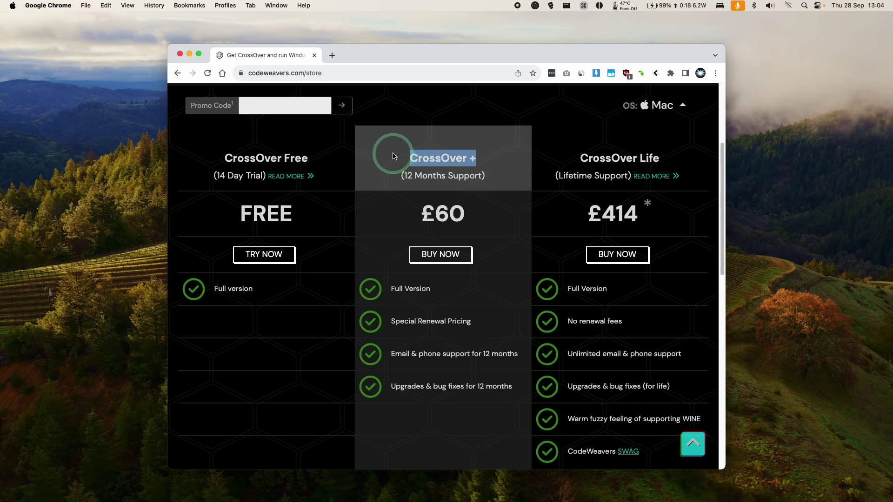
{"action": "left_click", "coordinate": [441, 182]}
Step: Try the pasted promo code starting with APPLEGAMINGWIKINEW and compare the CrossOver + prices
{"action": "left_click", "coordinate": [281, 109]}
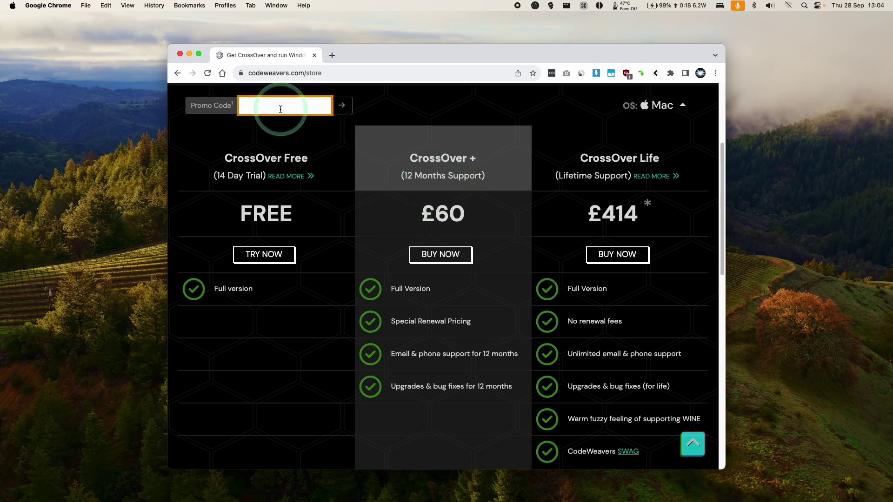
{"action": "type", "text": "APPLEGAMINGWIKINEW"}
{"action": "left_click", "coordinate": [247, 106]}
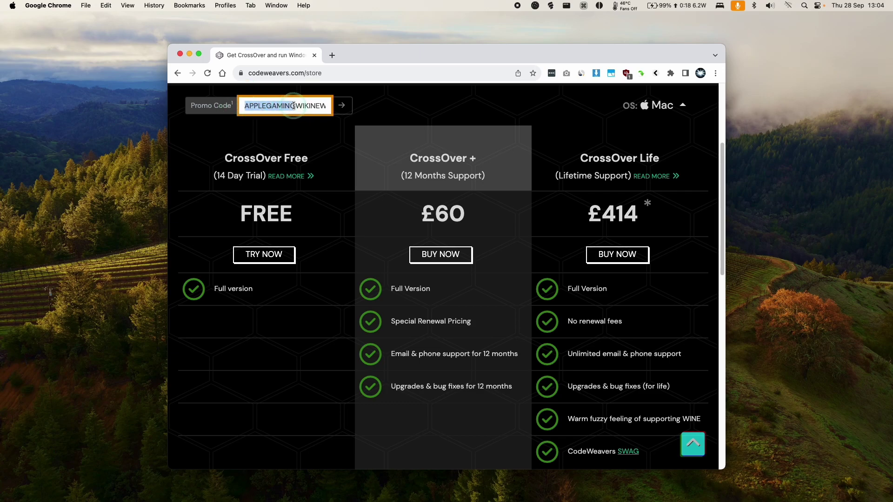
{"action": "left_click", "coordinate": [341, 107]}
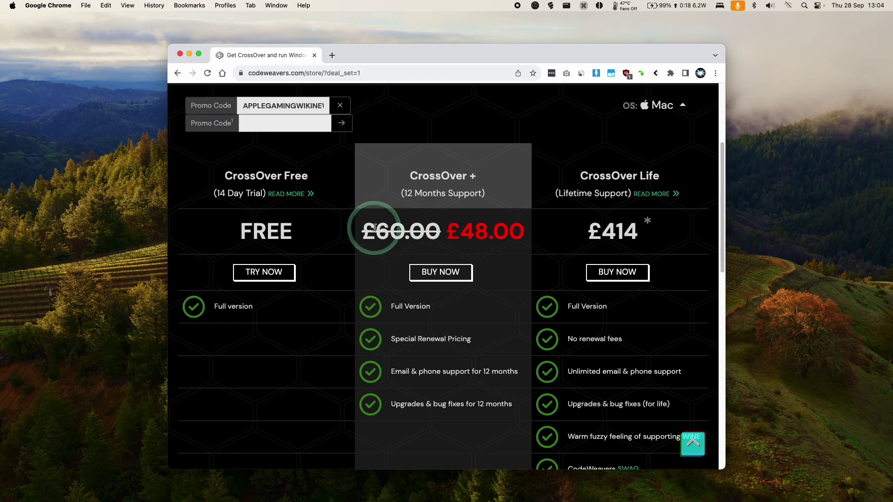
{"action": "left_click_drag", "start_coordinate": [370, 230], "coordinate": [460, 231]}
{"action": "left_click", "coordinate": [460, 230]}
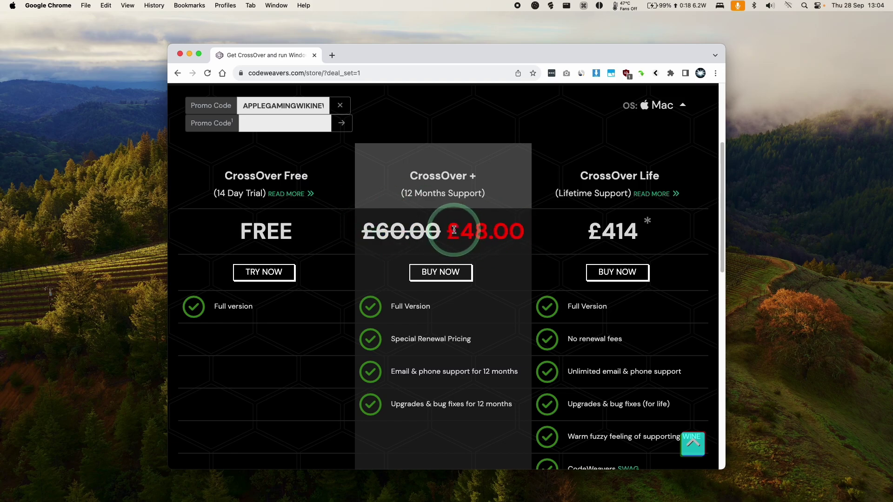
Step: Apply the promo code GAMEMODE23, choose to buy CrossOver +, and review the cart at checkout
{"action": "left_click", "coordinate": [246, 106]}
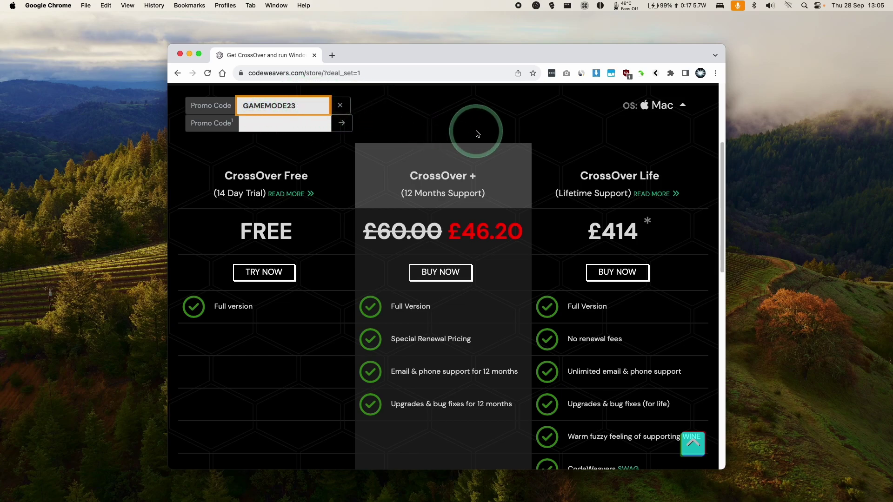
{"action": "scroll", "coordinate": [477, 134], "scroll_direction": "down", "scroll_amount": 3}
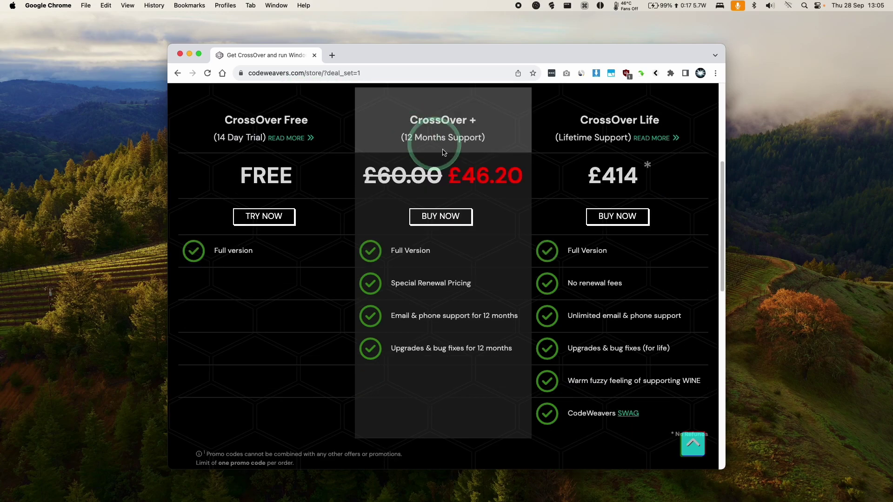
{"action": "left_click", "coordinate": [432, 216]}
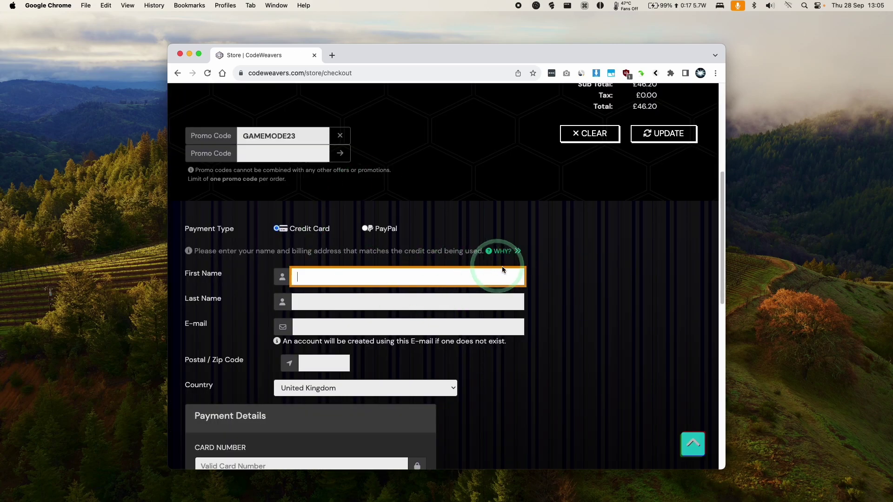
{"action": "scroll", "coordinate": [525, 279], "scroll_direction": "up", "scroll_amount": 6}
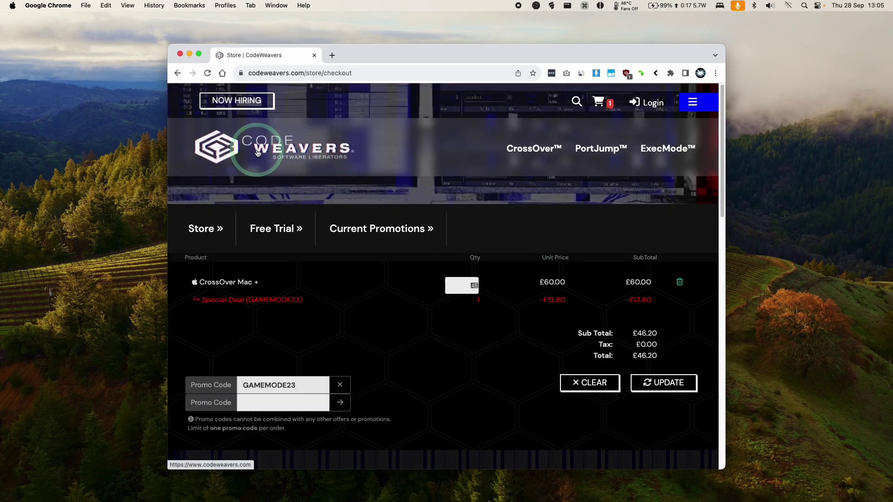
Step: Return to the CodeWeavers home page and open the CrossOver free trial download page
{"action": "left_click", "coordinate": [257, 154]}
{"action": "scroll", "coordinate": [494, 213], "scroll_direction": "down", "scroll_amount": 1}
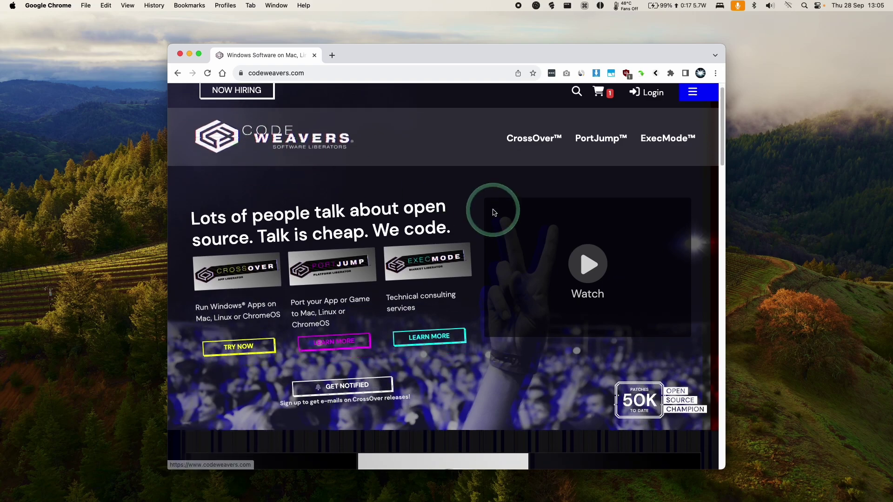
{"action": "scroll", "coordinate": [489, 210], "scroll_direction": "down", "scroll_amount": 10}
{"action": "left_click", "coordinate": [392, 315]}
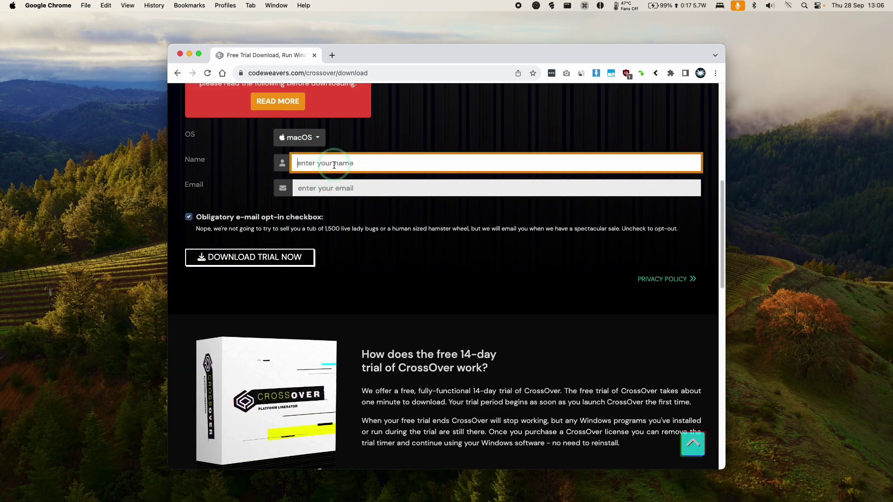
Step: Request the macOS trial download and save crossover-23.5.0.zip in the Downloads folder
{"action": "left_click", "coordinate": [319, 188]}
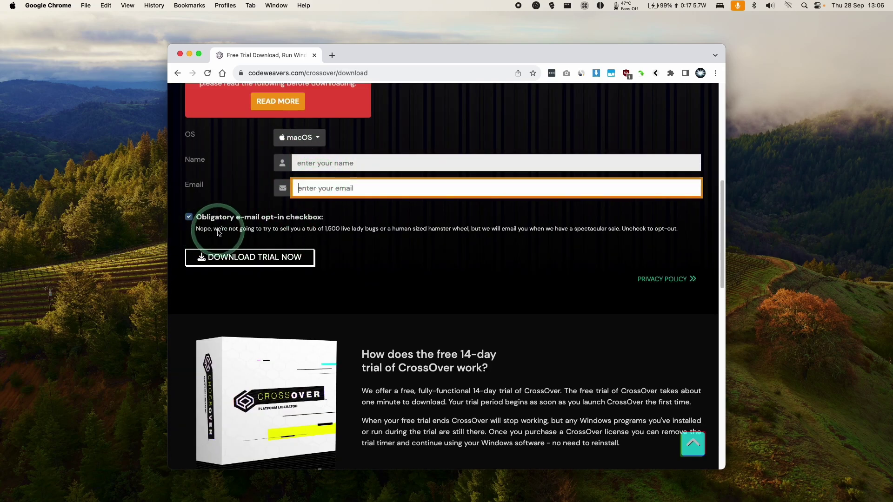
{"action": "left_click", "coordinate": [219, 260]}
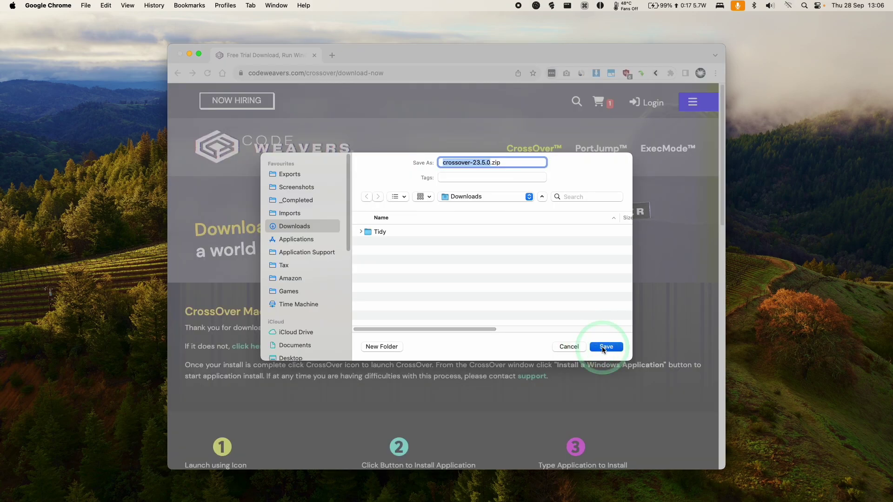
{"action": "left_click", "coordinate": [604, 348]}
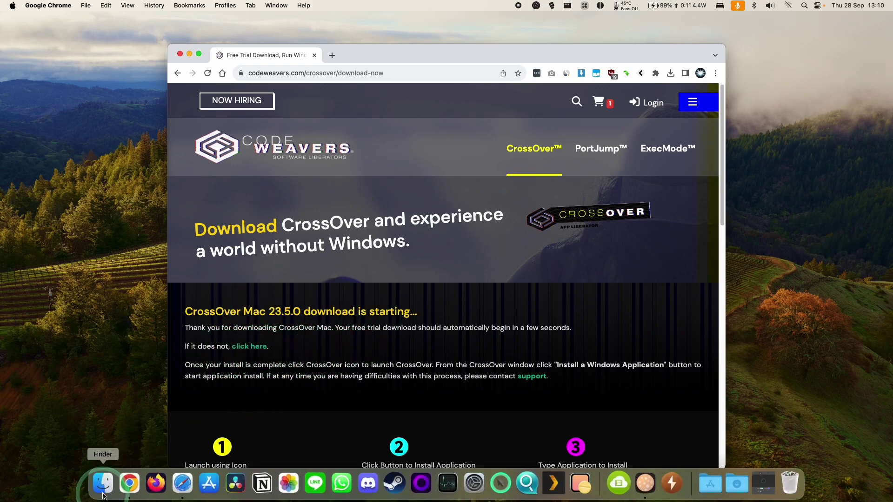
Step: Switch to Finder, put the browser window away, and extract crossover-23.5.0.zip in the Downloads folder
{"action": "left_click", "coordinate": [103, 483]}
{"action": "left_click", "coordinate": [273, 173]}
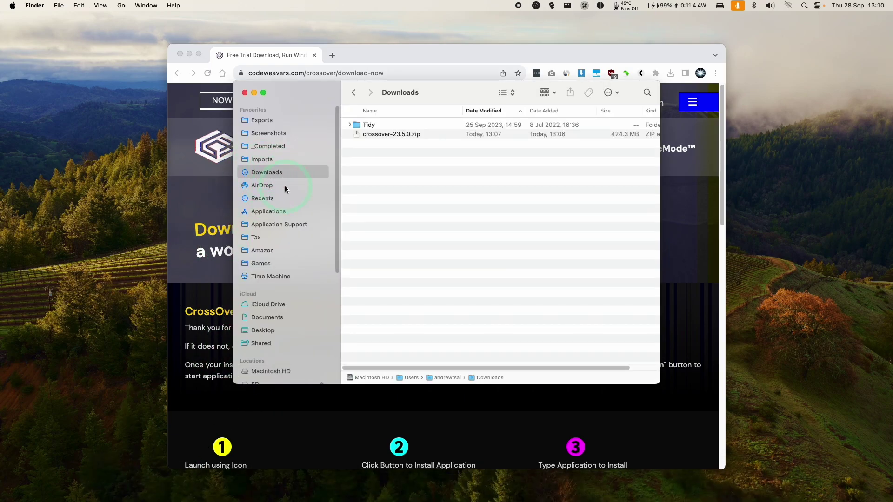
{"action": "left_click", "coordinate": [378, 135]}
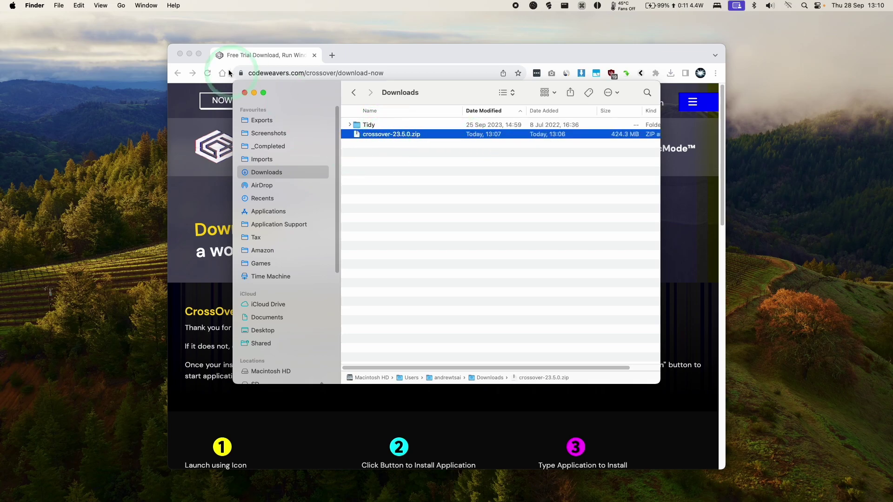
{"action": "left_click", "coordinate": [191, 54]}
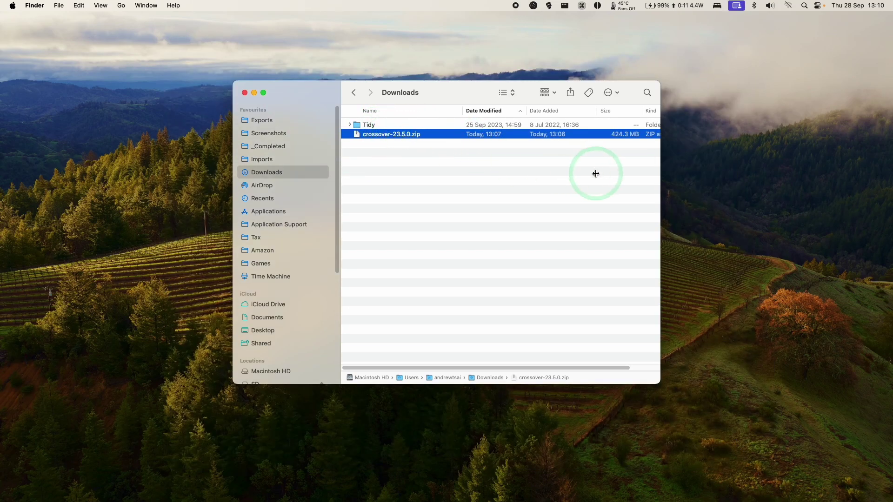
{"action": "key", "text": "super+o"}
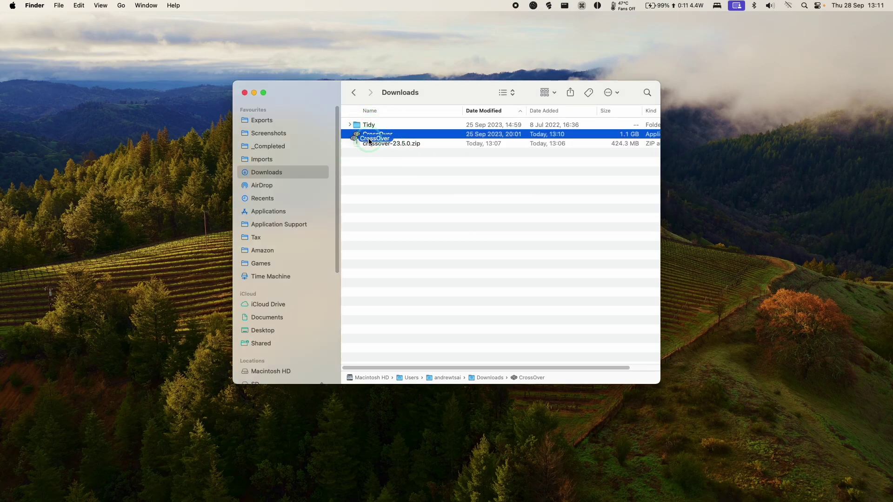
Step: Move the extracted CrossOver app from Downloads into the Applications folder and show that folder
{"action": "left_click_drag", "start_coordinate": [333, 210], "coordinate": [273, 210]}
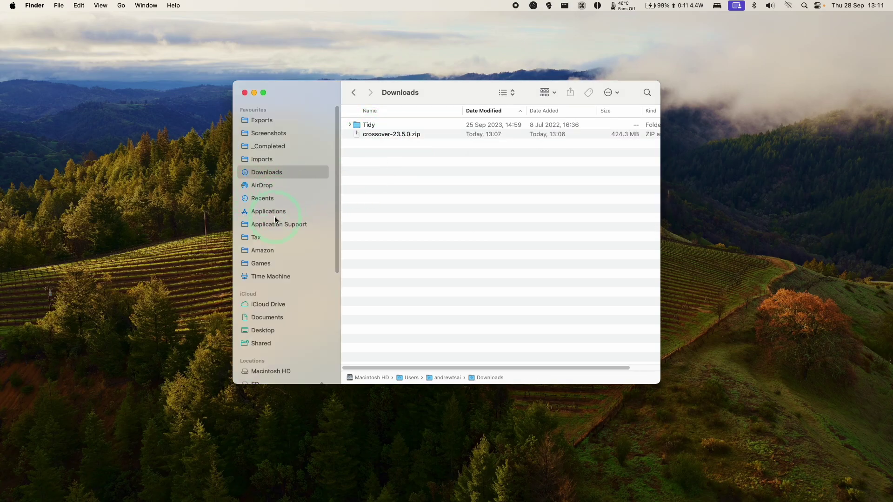
{"action": "left_click", "coordinate": [269, 211]}
{"action": "left_click", "coordinate": [597, 164]}
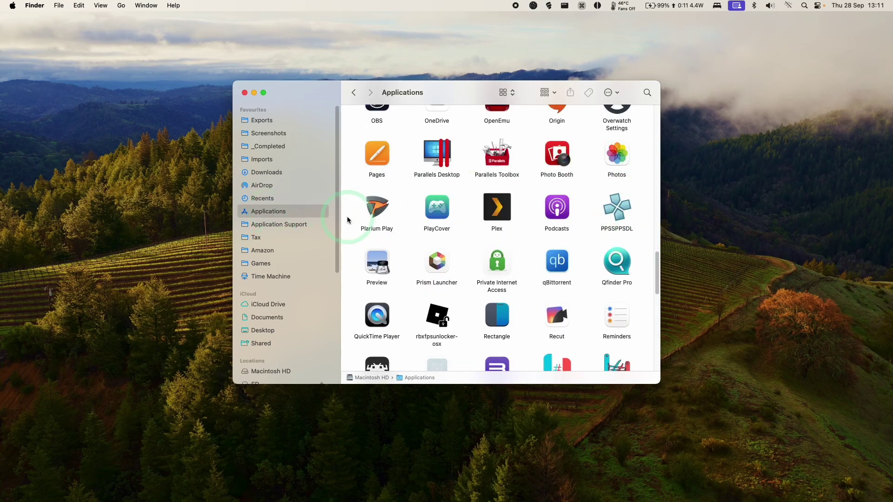
Step: Launch CrossOver from the Applications folder and allow the downloaded app to open
{"action": "left_click_drag", "start_coordinate": [655, 267], "coordinate": [648, 148]}
{"action": "left_click", "coordinate": [490, 222]}
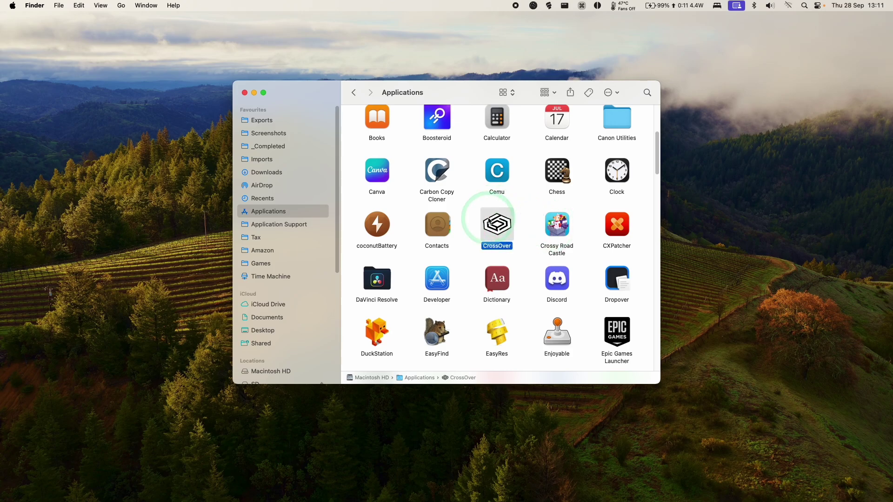
{"action": "double_click", "coordinate": [500, 232]}
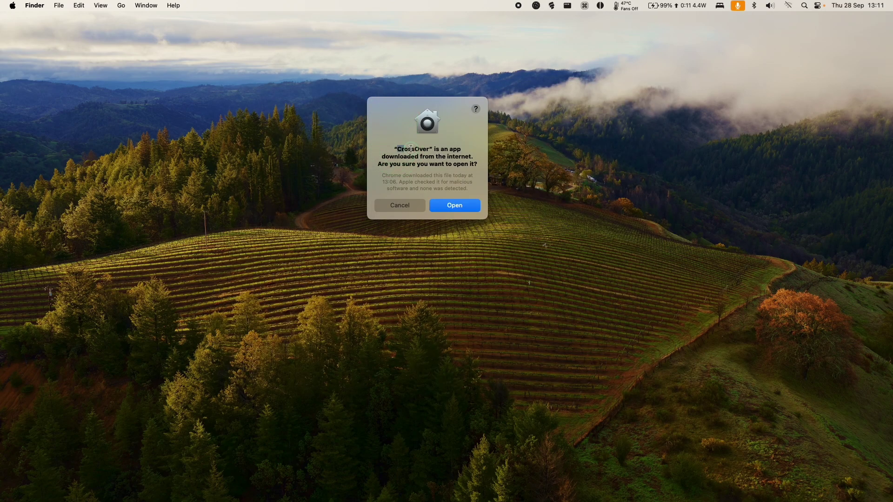
{"action": "left_click", "coordinate": [448, 203]}
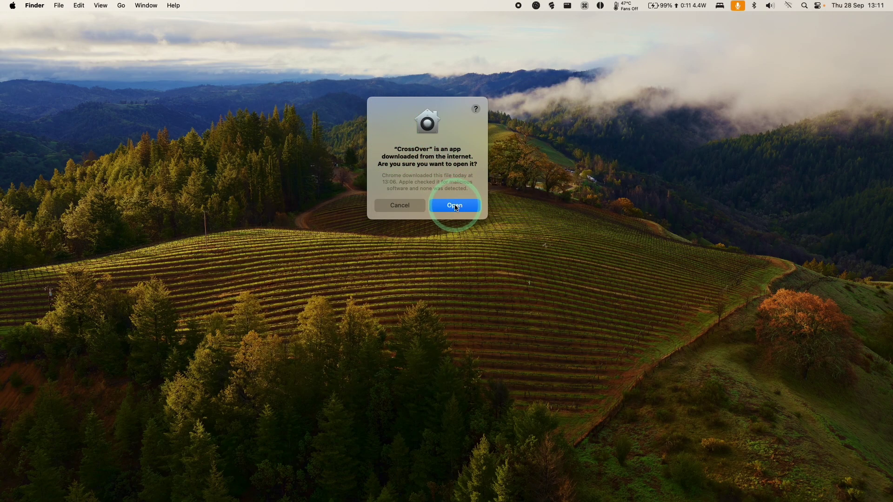
{"action": "left_click", "coordinate": [456, 207]}
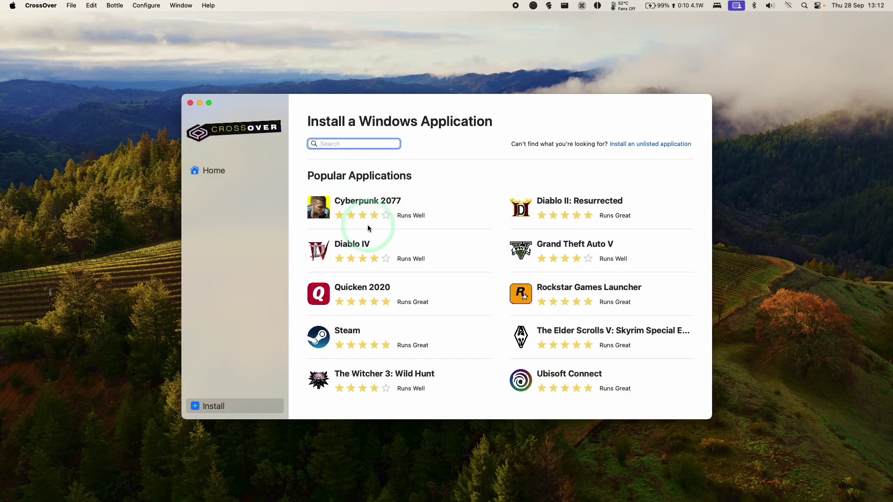
Step: Start installing Steam from the popular applications in a new Windows 10 64-bit bottle and accept the Courier New font licence
{"action": "left_click", "coordinate": [345, 336]}
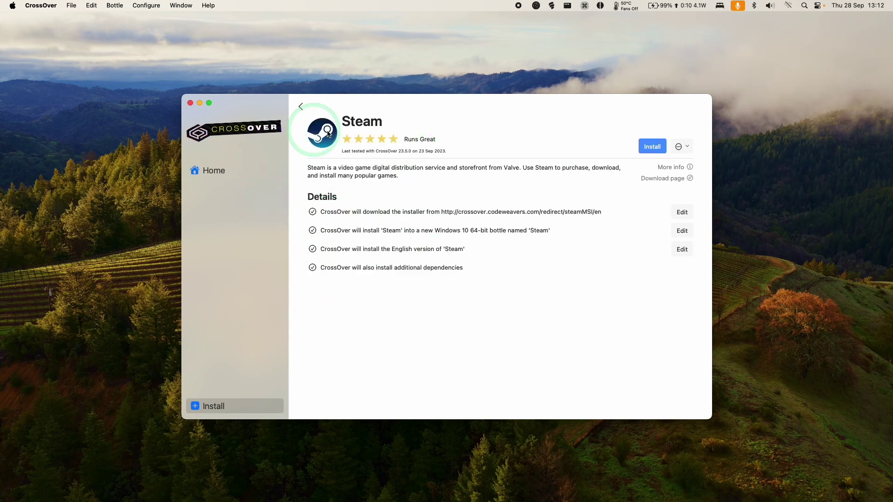
{"action": "left_click", "coordinate": [651, 147]}
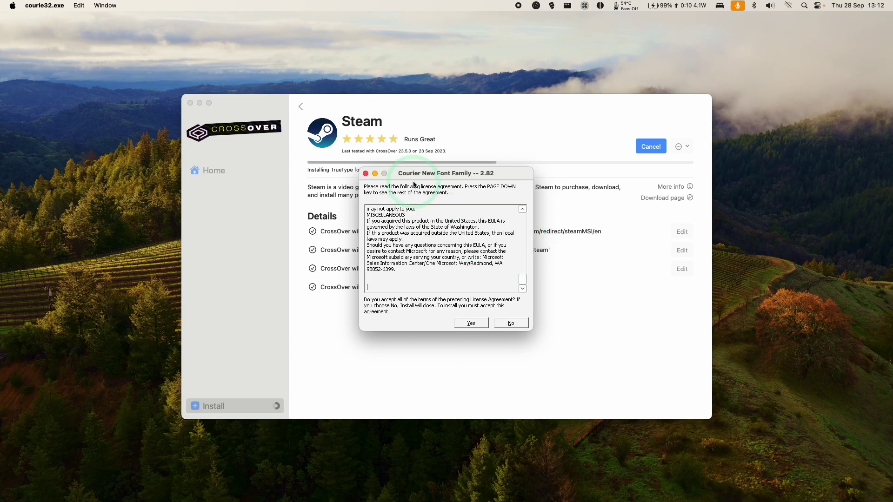
{"action": "left_click", "coordinate": [471, 323]}
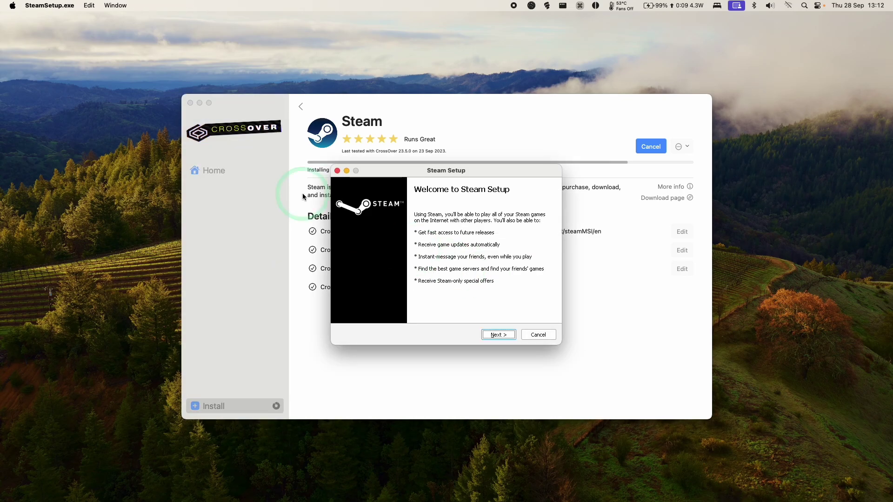
Step: Minimise the CrossOver window, install Steam to C:\Program Files (x86)\Steam, and finish the setup with Run Steam enabled
{"action": "left_click", "coordinate": [201, 103]}
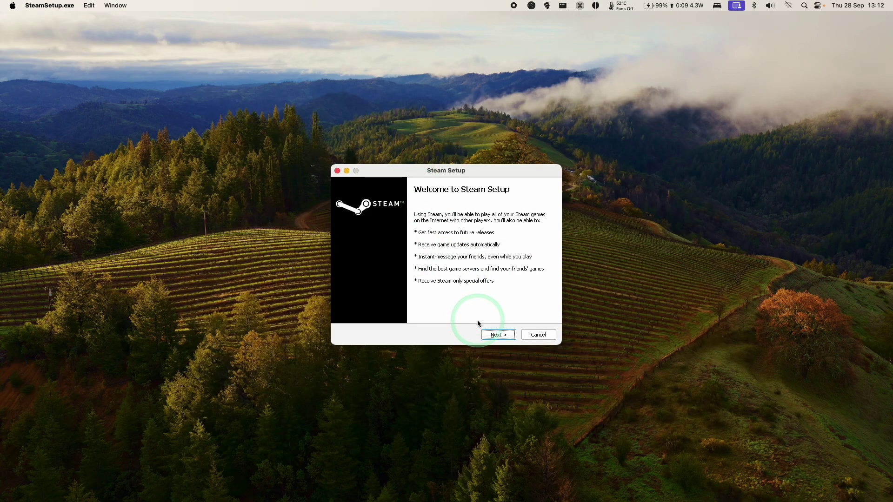
{"action": "left_click", "coordinate": [497, 336]}
{"action": "left_click", "coordinate": [501, 335]}
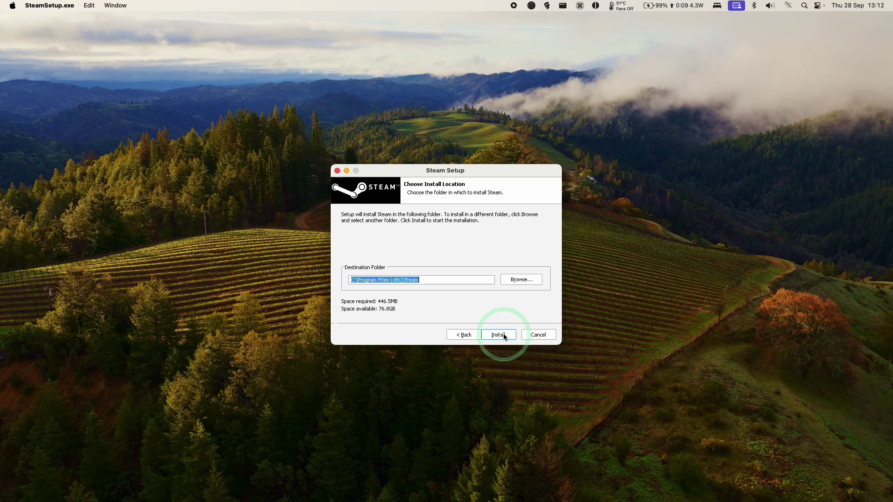
{"action": "left_click", "coordinate": [497, 335]}
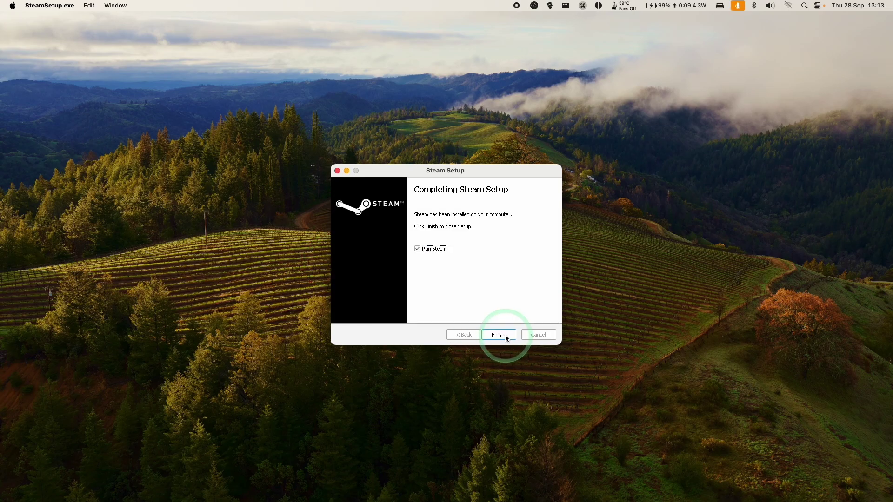
{"action": "left_click", "coordinate": [507, 336]}
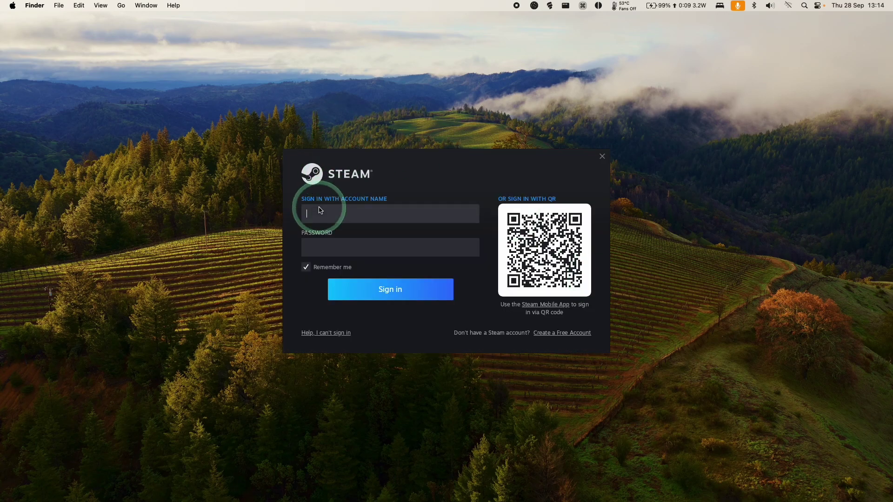
{"action": "left_click", "coordinate": [320, 211]}
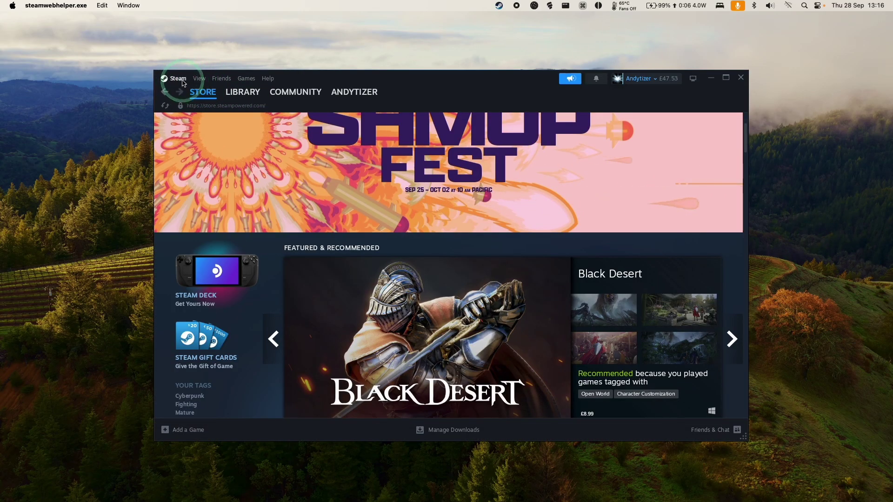
Step: Browse the Steam store's front page through the featured games, special offers and categories
{"action": "left_click", "coordinate": [183, 83]}
{"action": "left_click", "coordinate": [181, 82]}
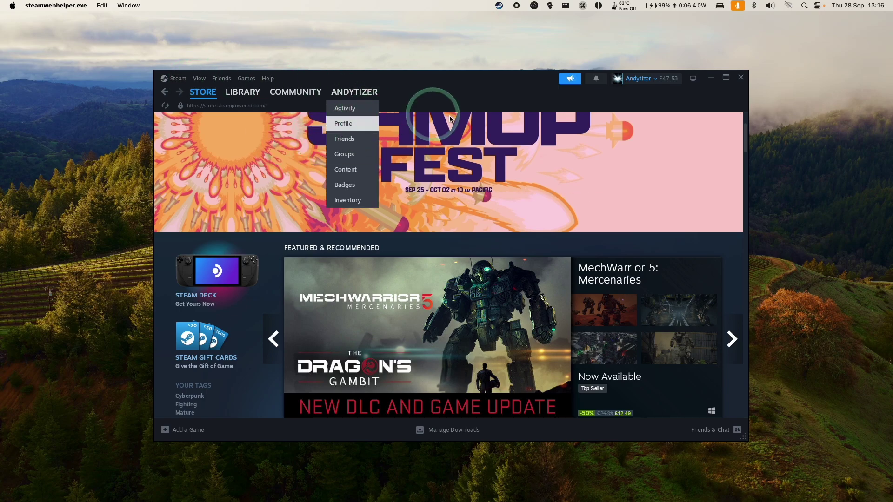
{"action": "scroll", "coordinate": [683, 243], "scroll_direction": "down", "scroll_amount": 6}
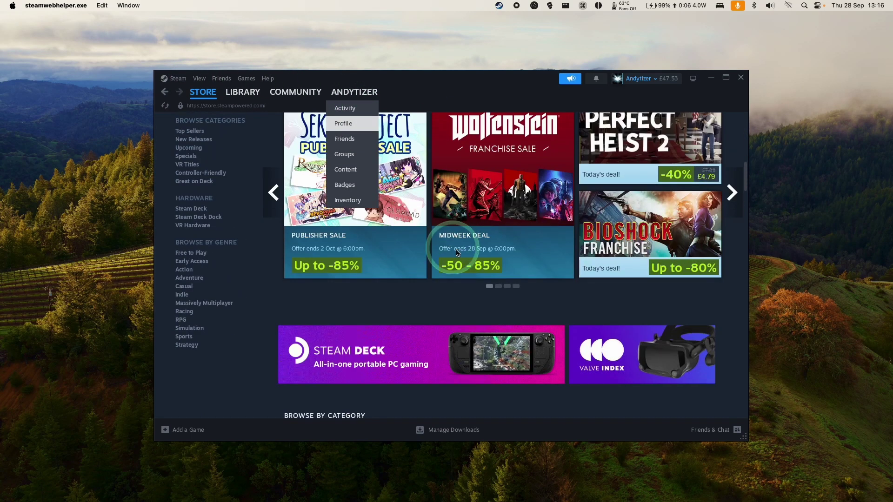
{"action": "scroll", "coordinate": [457, 253], "scroll_direction": "down", "scroll_amount": 8}
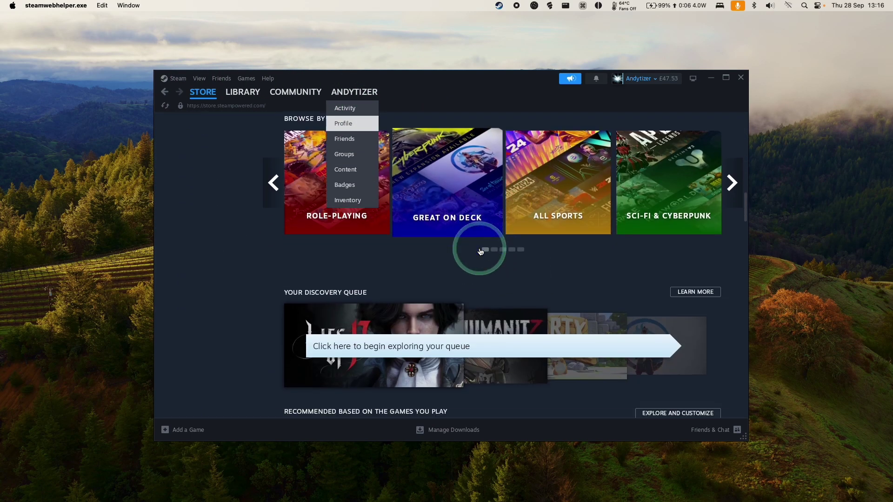
{"action": "scroll", "coordinate": [480, 252], "scroll_direction": "down", "scroll_amount": 10}
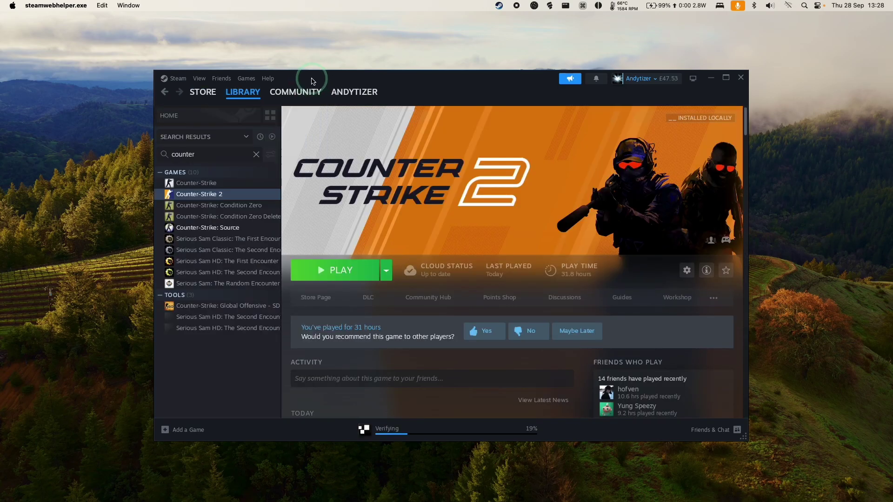
Step: Exit Steam and enable ESync for the Steam bottle in CrossOver, rebooting the bottle
{"action": "left_click", "coordinate": [167, 78]}
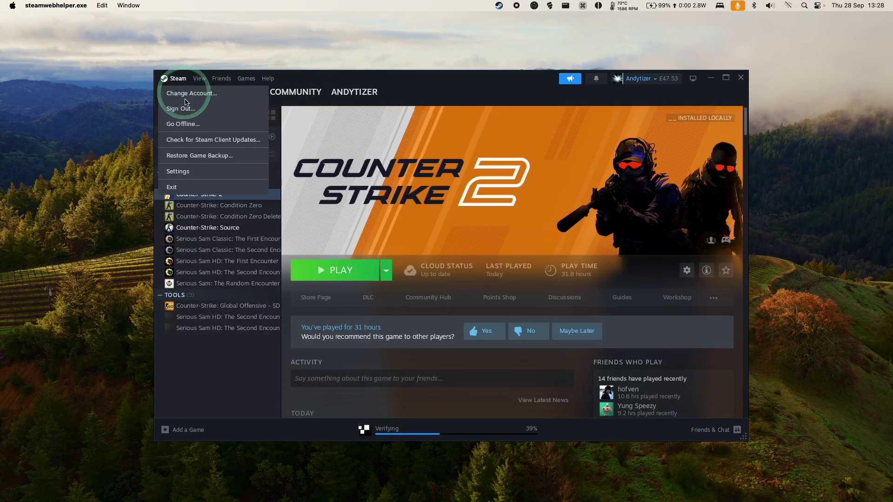
{"action": "left_click", "coordinate": [183, 186]}
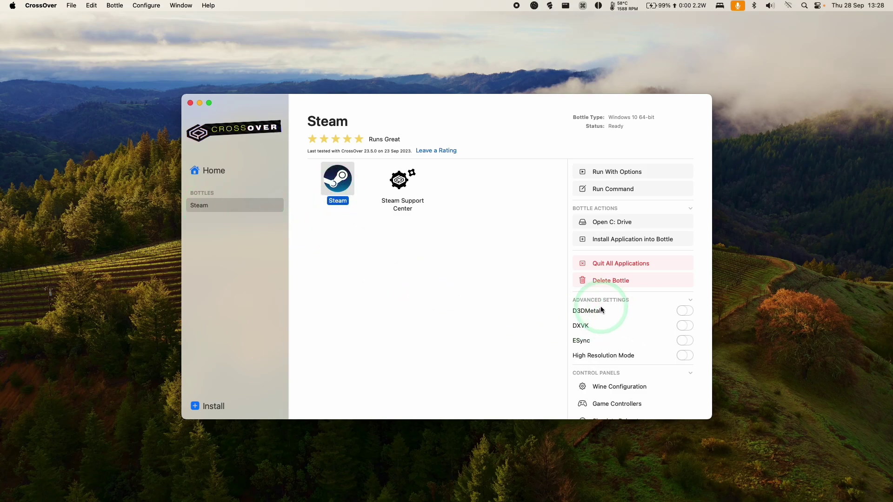
{"action": "left_click", "coordinate": [684, 341]}
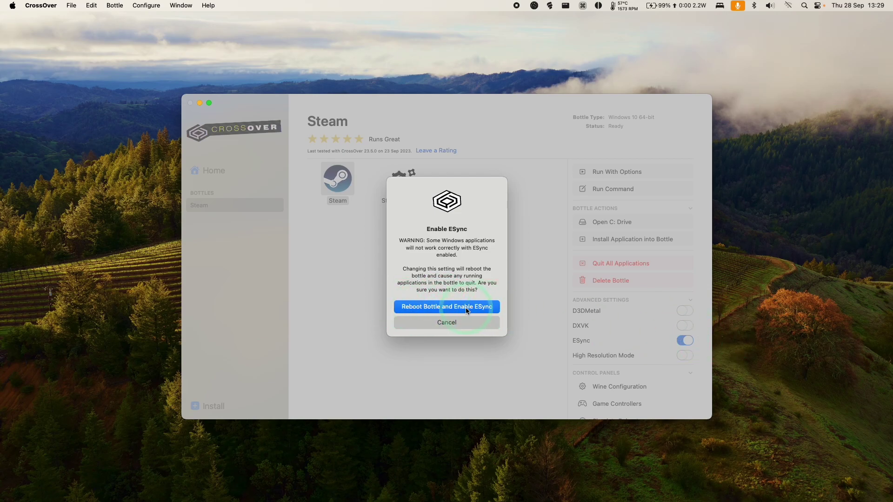
{"action": "left_click", "coordinate": [440, 308]}
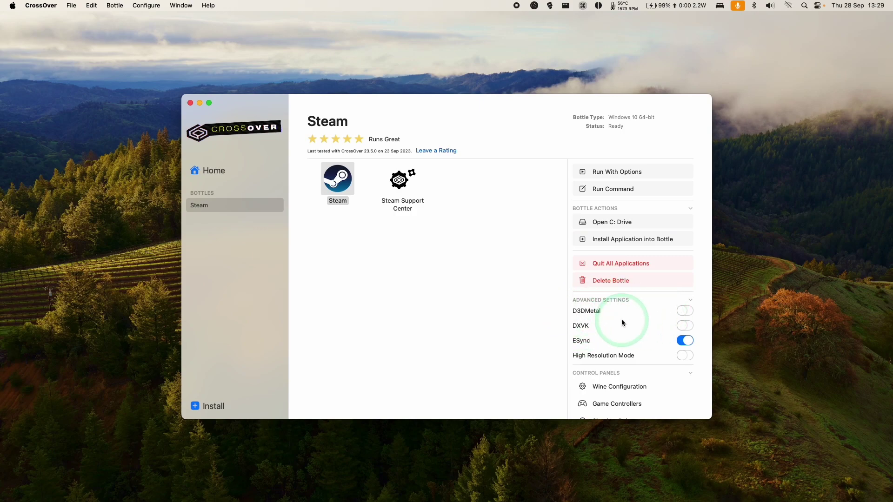
Step: Check the descriptions of D3DMetal and DXVK, and enable D3DMetal for the Steam bottle
{"action": "mouse_move", "coordinate": [597, 315]}
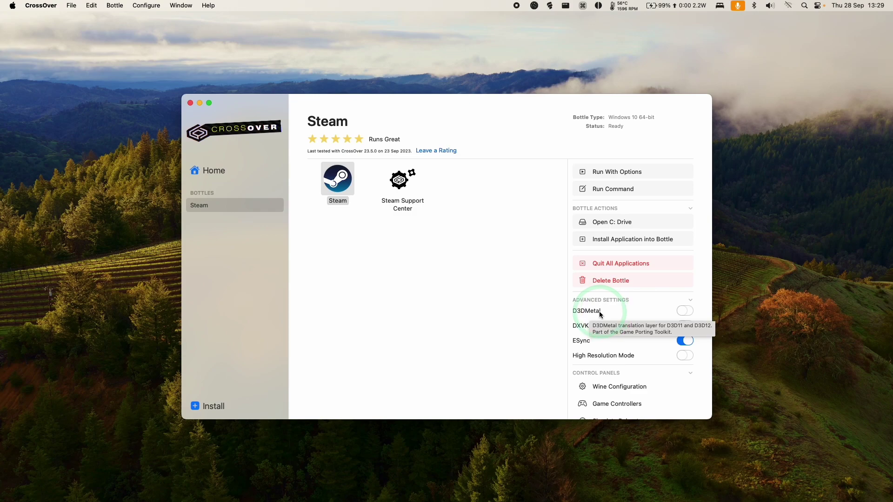
{"action": "mouse_move", "coordinate": [585, 329]}
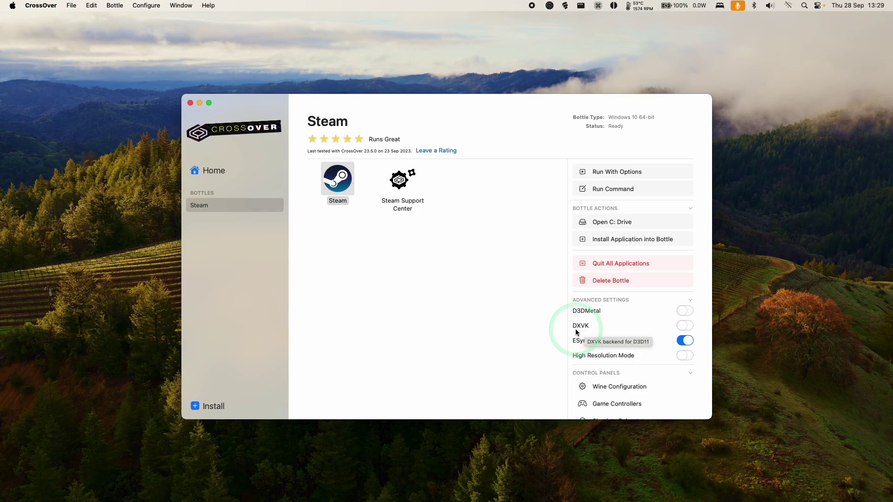
{"action": "left_click", "coordinate": [684, 312]}
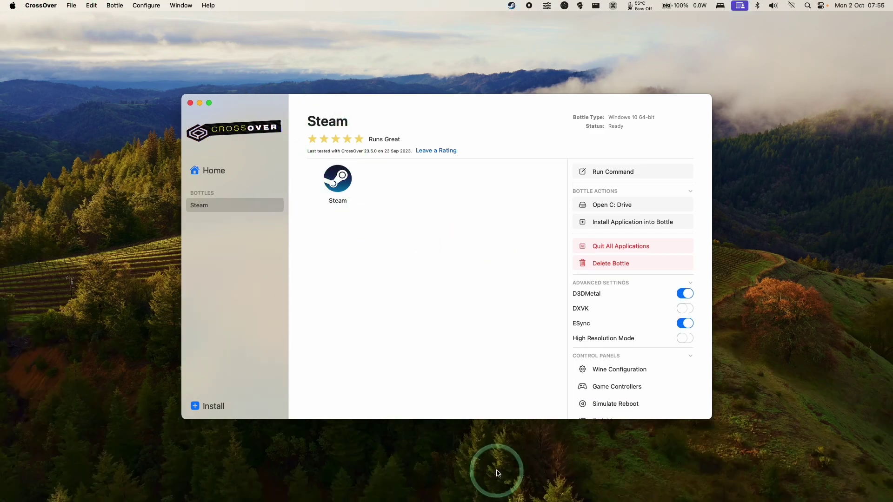
Step: Switch to the Windows version of Steam, search the library for "cyb" and open Cyberpunk 2077
{"action": "mouse_move", "coordinate": [527, 493]}
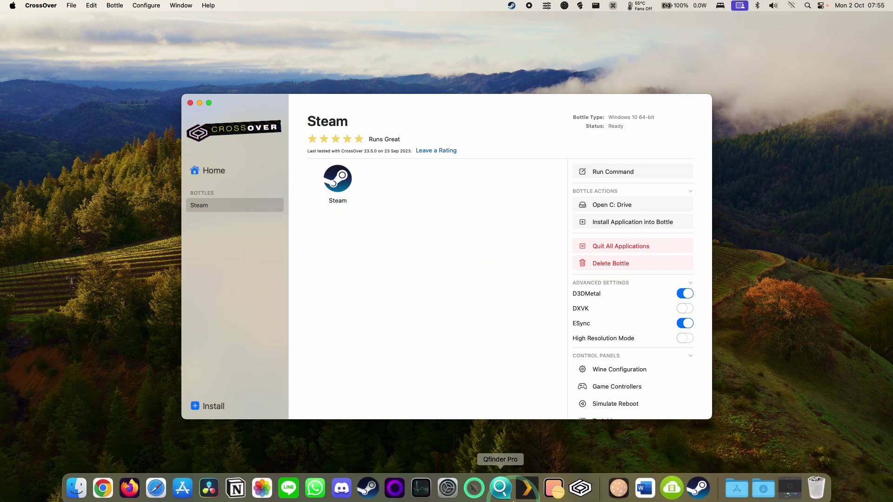
{"action": "left_click", "coordinate": [697, 484]}
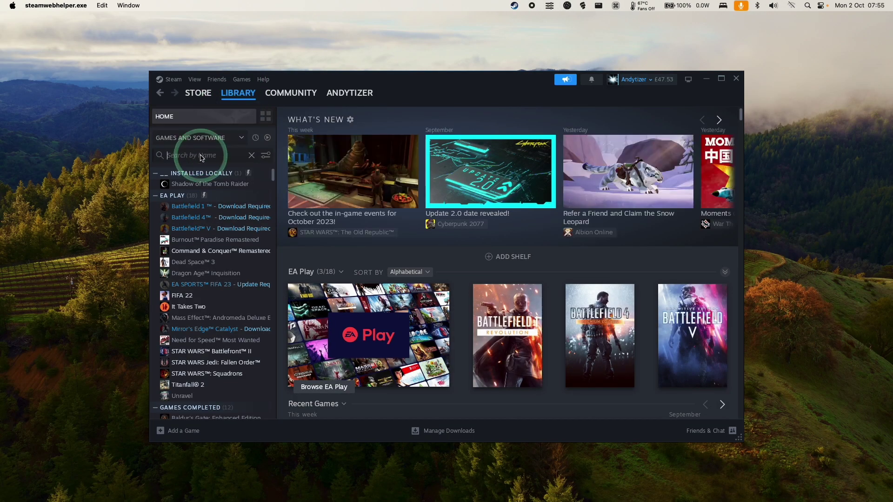
{"action": "type", "text": "cyb"}
{"action": "left_click", "coordinate": [206, 186]}
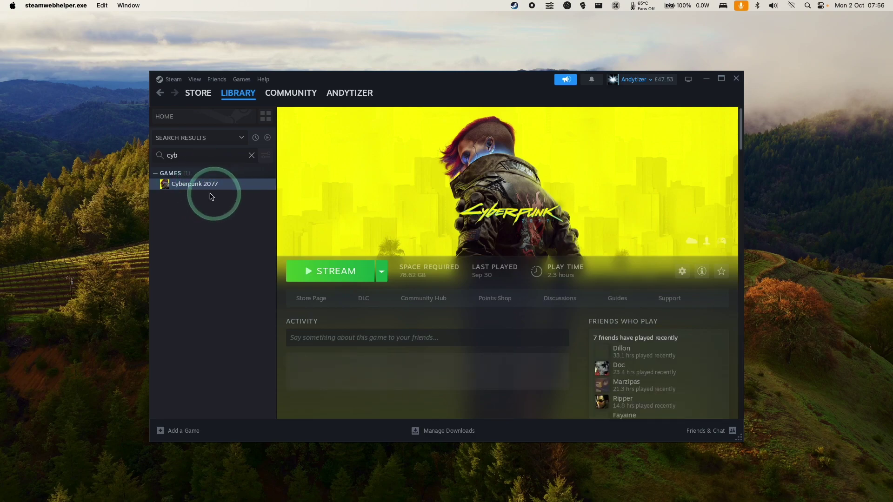
Step: Set Cyberpunk 2077 to run on This computer instead of streaming, and start its installation
{"action": "mouse_move", "coordinate": [195, 94]}
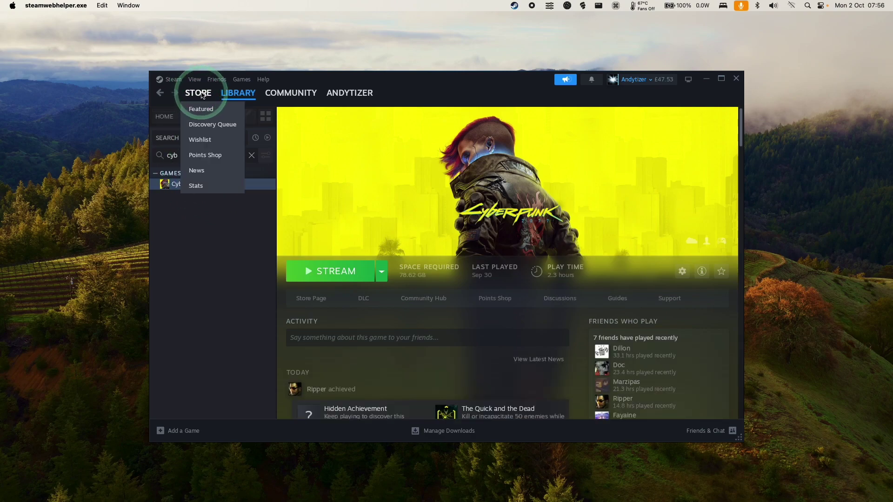
{"action": "left_click", "coordinate": [387, 275]}
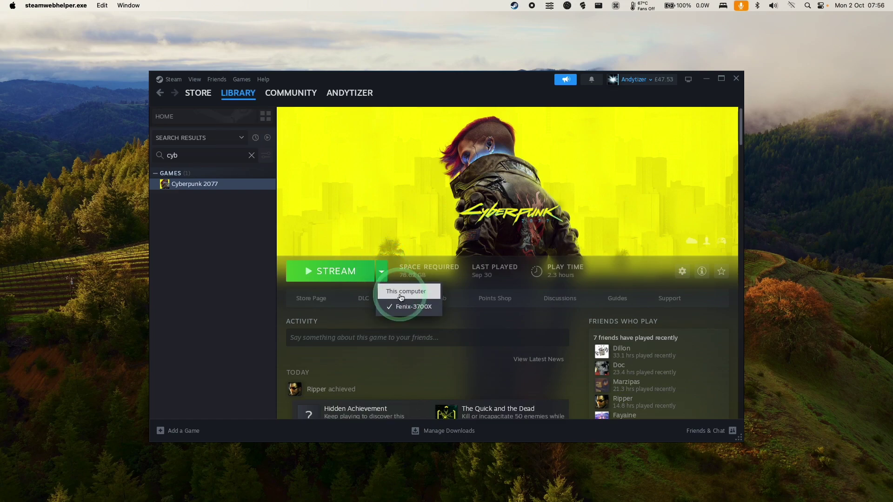
{"action": "left_click", "coordinate": [401, 293]}
{"action": "left_click", "coordinate": [342, 273]}
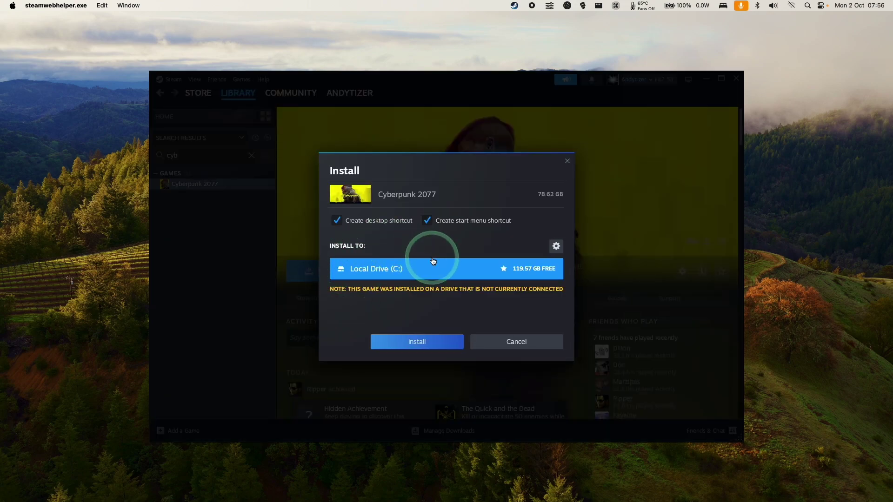
Step: Install Cyberpunk 2077 to Local Drive (C:) with desktop and start menu shortcuts, and accept its EULA
{"action": "left_click", "coordinate": [417, 342]}
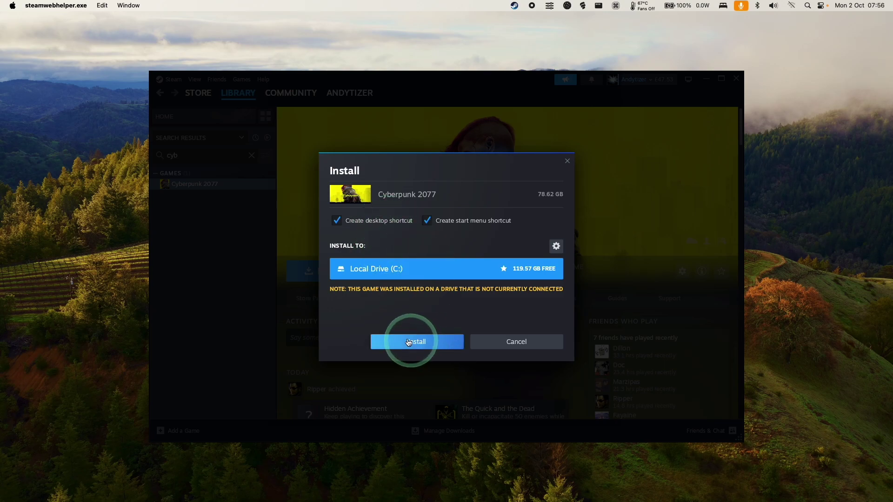
{"action": "left_click", "coordinate": [439, 346]}
{"action": "left_click", "coordinate": [333, 147]}
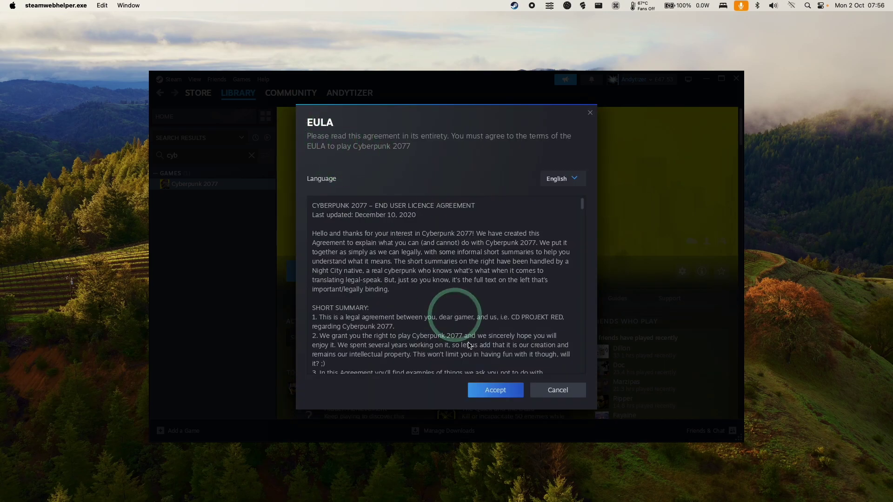
{"action": "left_click", "coordinate": [501, 392]}
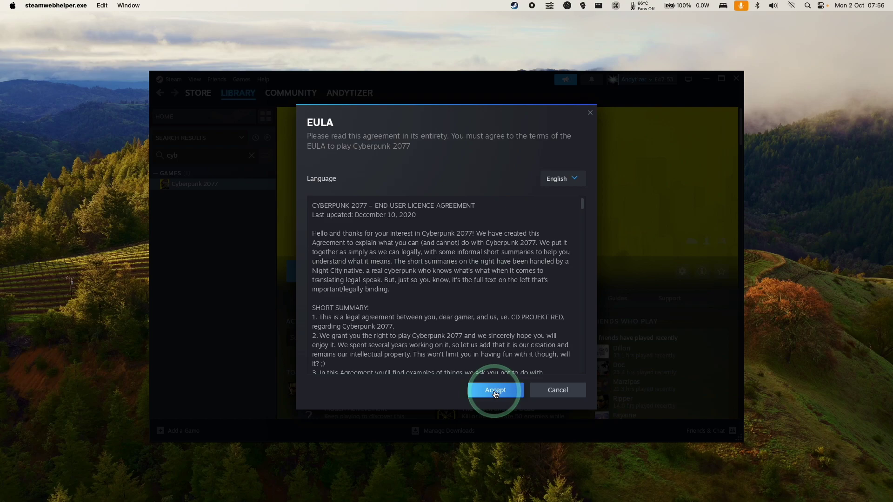
{"action": "left_click", "coordinate": [440, 362]}
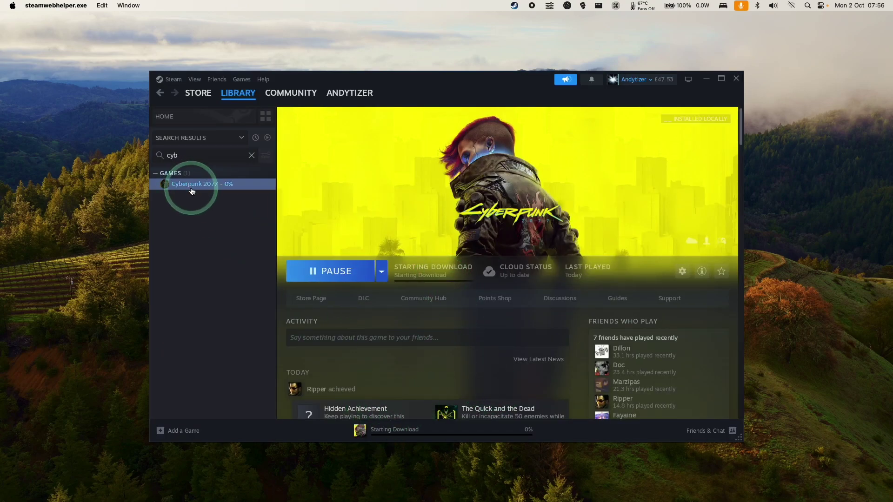
{"action": "left_click", "coordinate": [355, 336]}
Step: Launch the installed Cyberpunk 2077 from the library and go back from the downloads page
{"action": "left_click", "coordinate": [177, 186]}
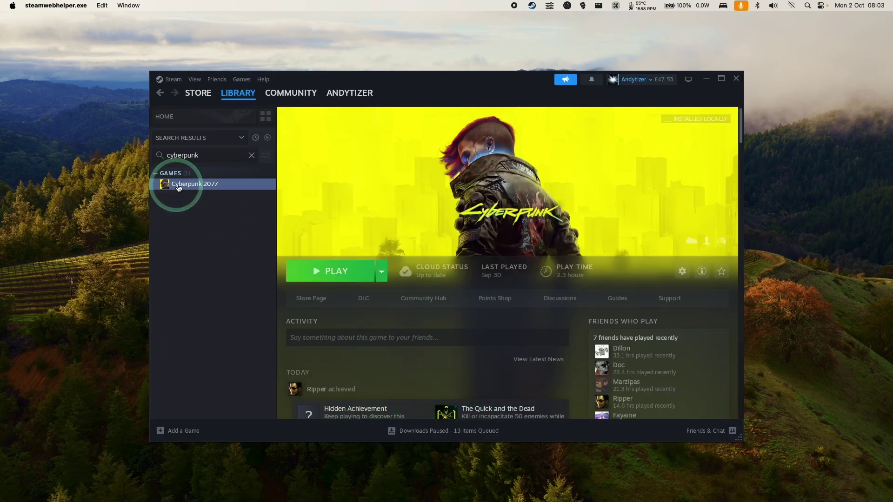
{"action": "left_click", "coordinate": [354, 273]}
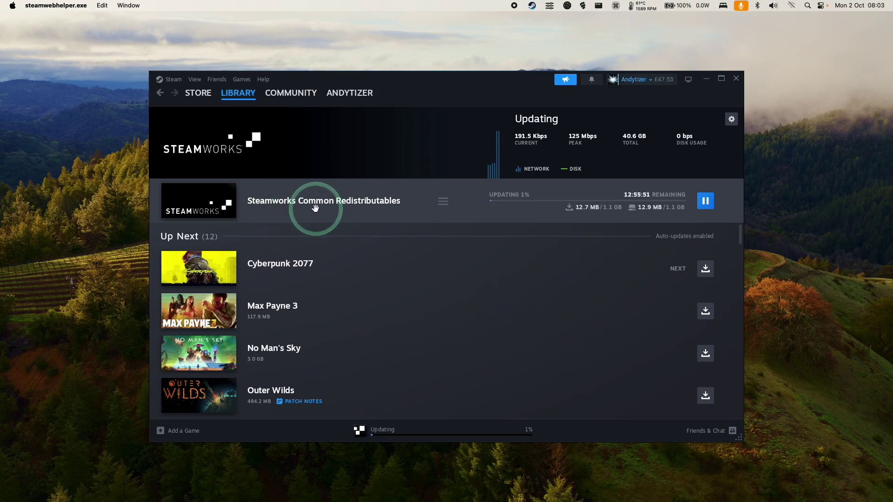
{"action": "left_click", "coordinate": [161, 93]}
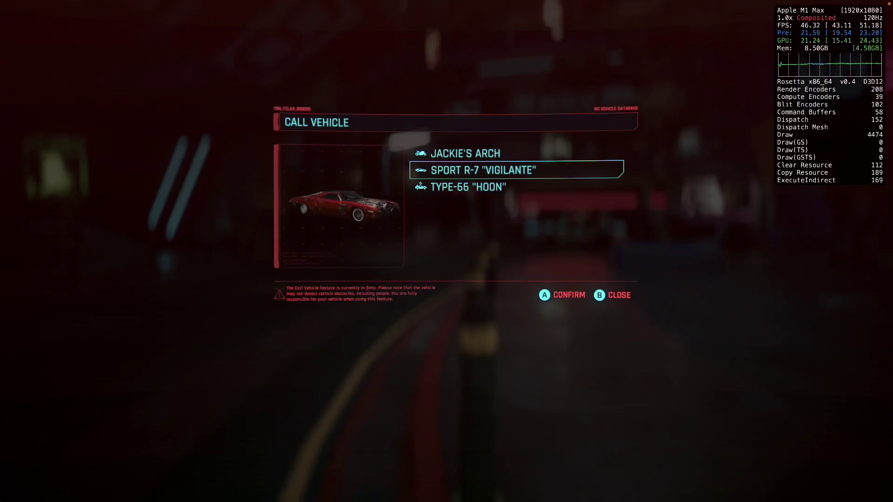
{"action": "key", "text": "Return"}
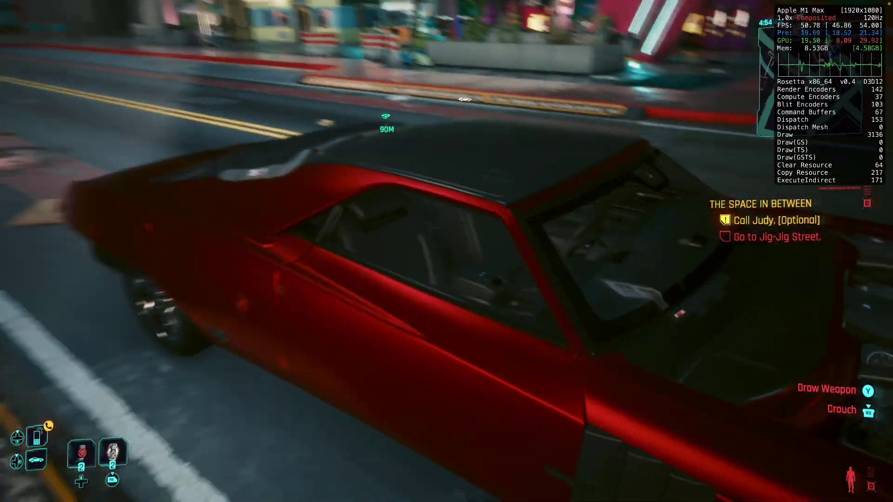
{"action": "key", "text": "f"}
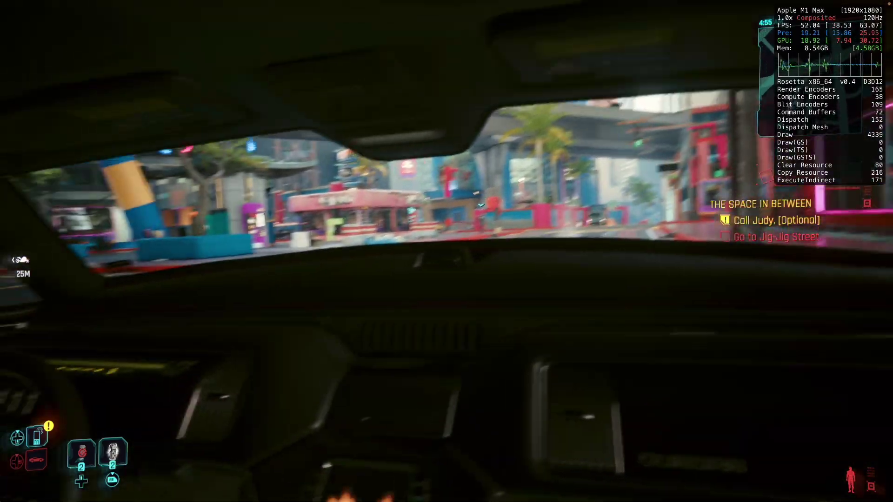
{"action": "key", "text": "v"}
{"action": "key", "text": "w"}
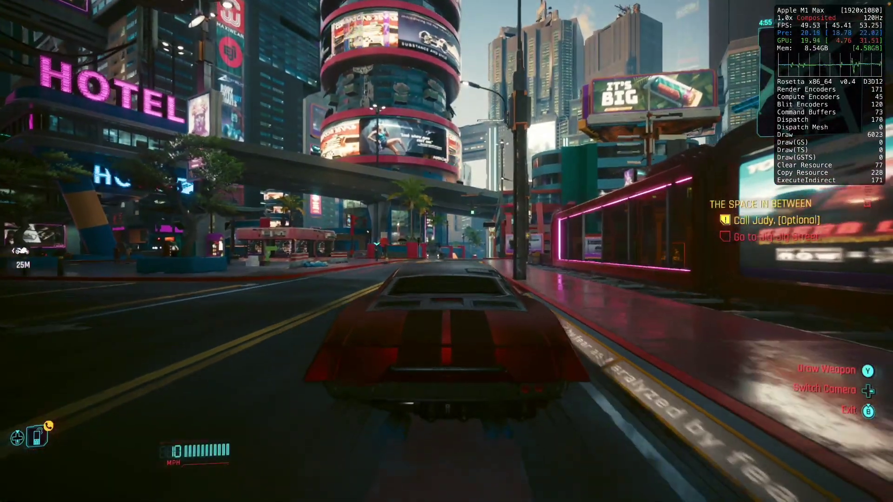
{"action": "key", "text": "w"}
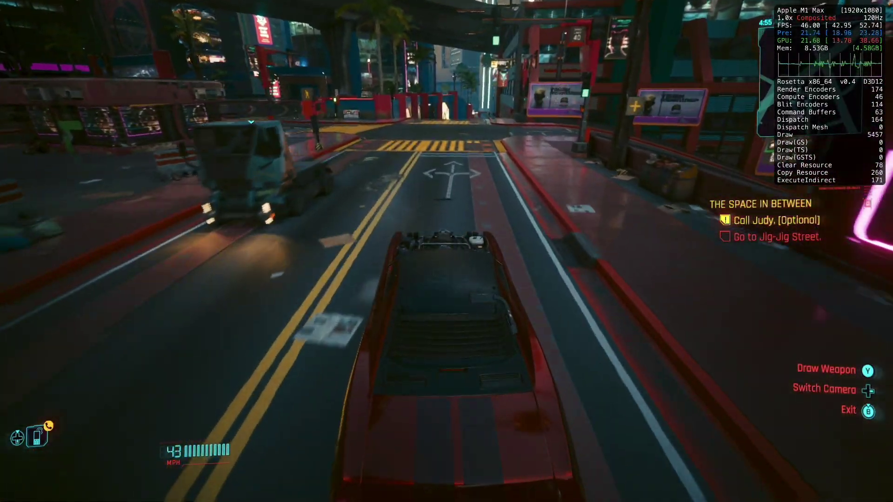
{"action": "key", "text": "w"}
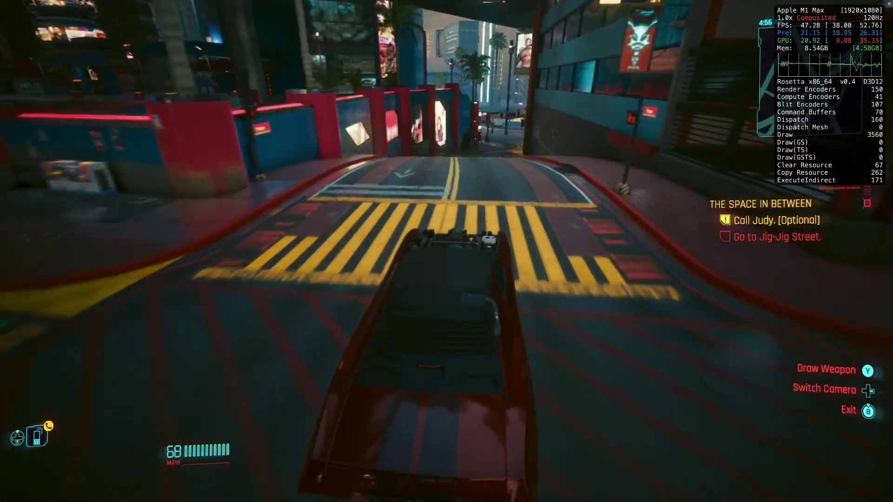